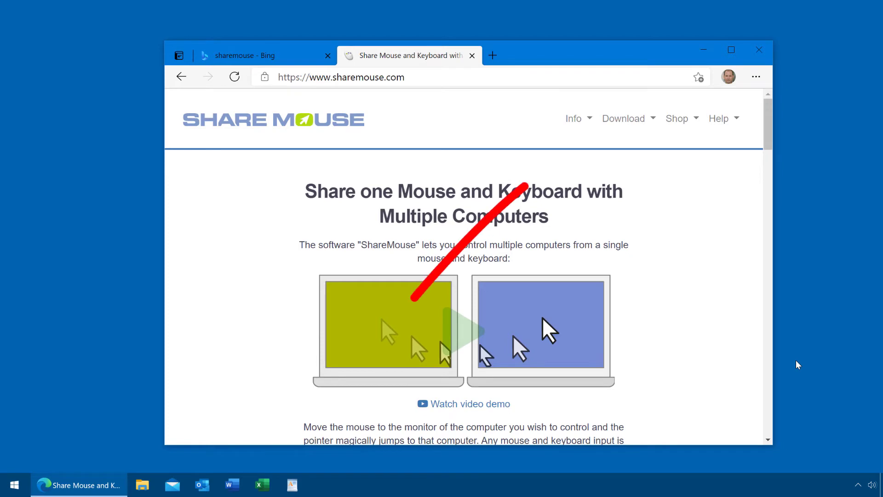
# Download the ShareMouse Windows installer after accepting the license terms.
pyautogui.click(641, 118)
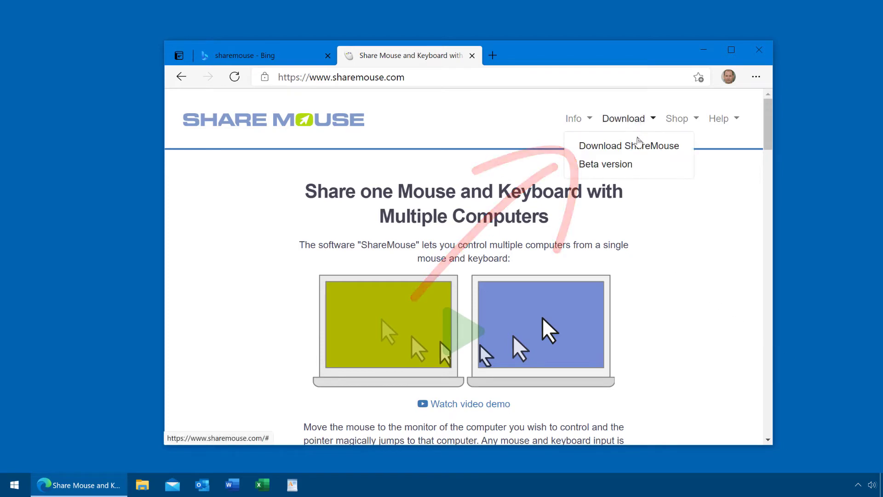
pyautogui.click(642, 147)
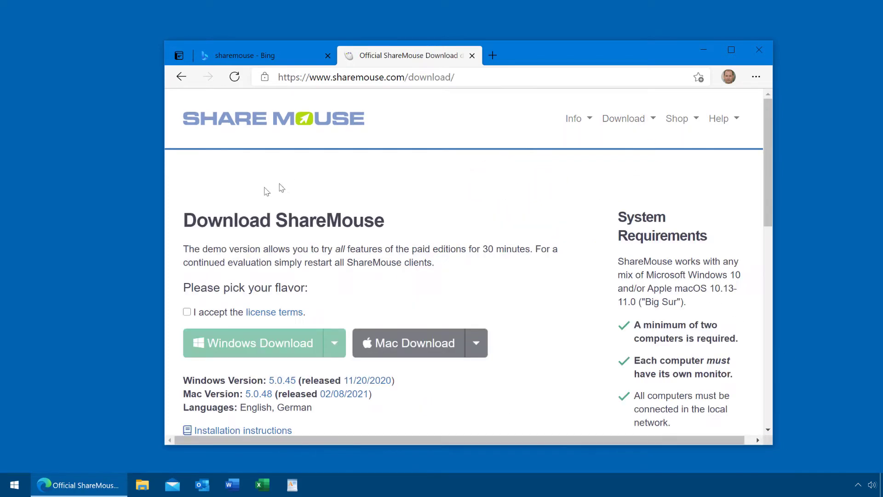
pyautogui.click(187, 312)
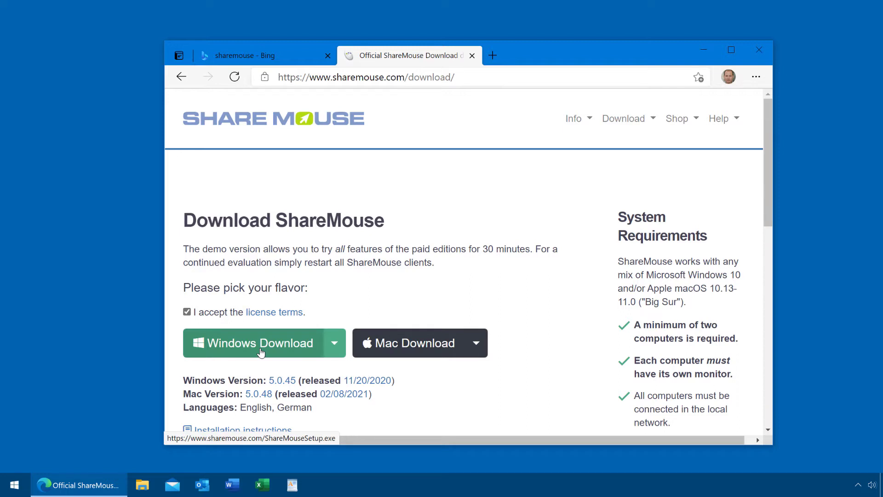
pyautogui.click(261, 353)
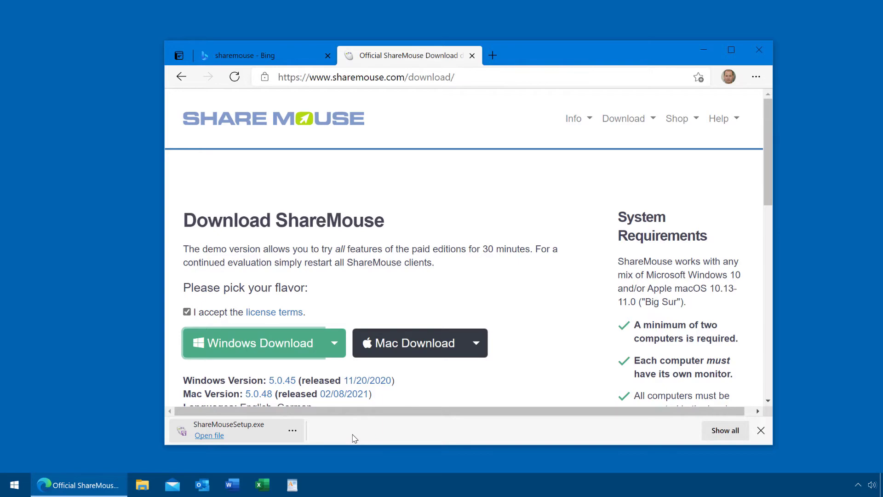
# Launch ShareMouseSetup from the Downloads folder in File Explorer.
pyautogui.click(143, 486)
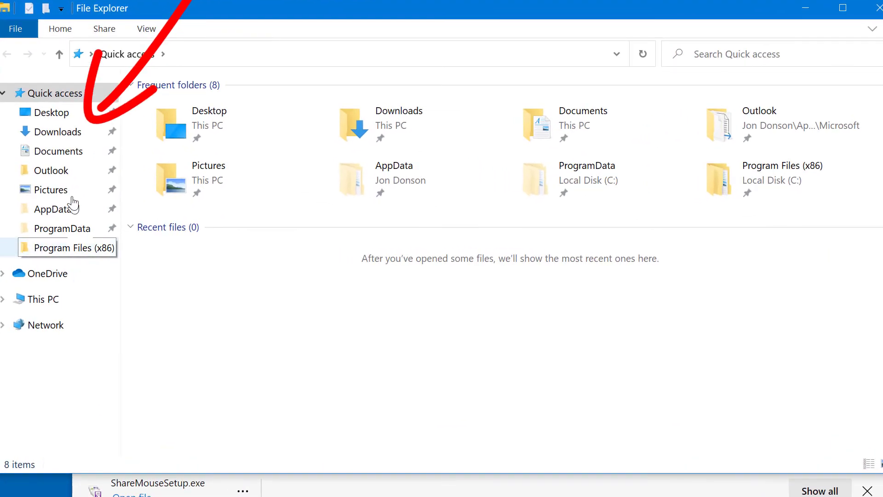
pyautogui.click(60, 133)
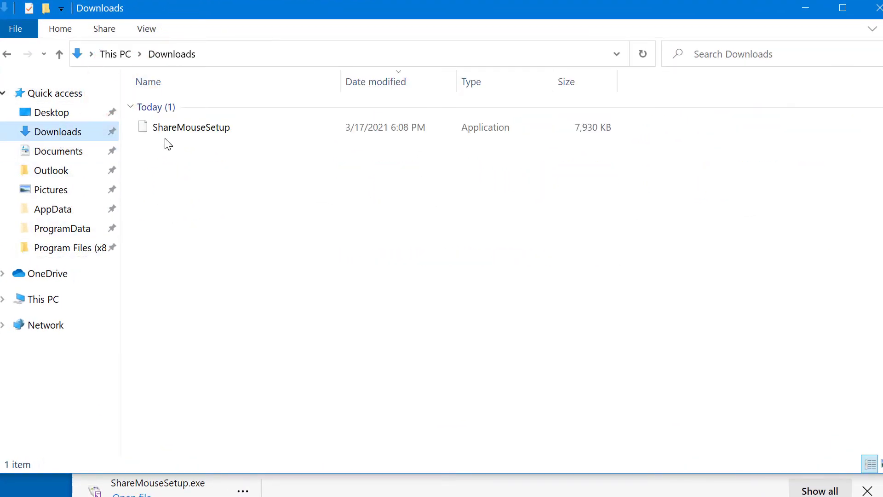
pyautogui.click(167, 135)
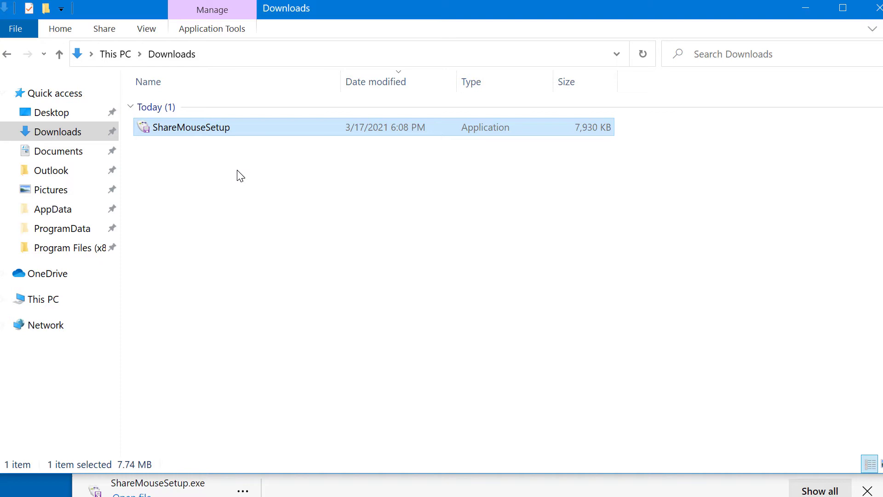
pyautogui.doubleClick(190, 129)
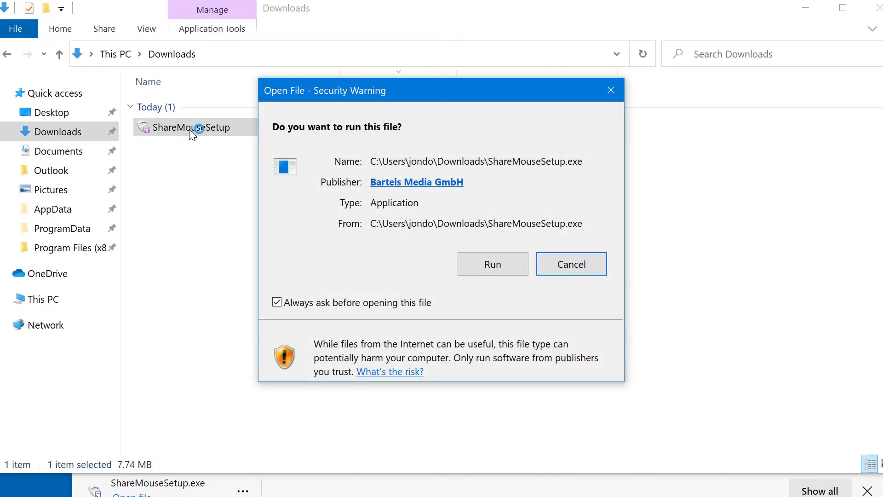
# Approve the security and UAC prompts and finish the ShareMouse v5.0.45 setup wizard.
pyautogui.click(488, 267)
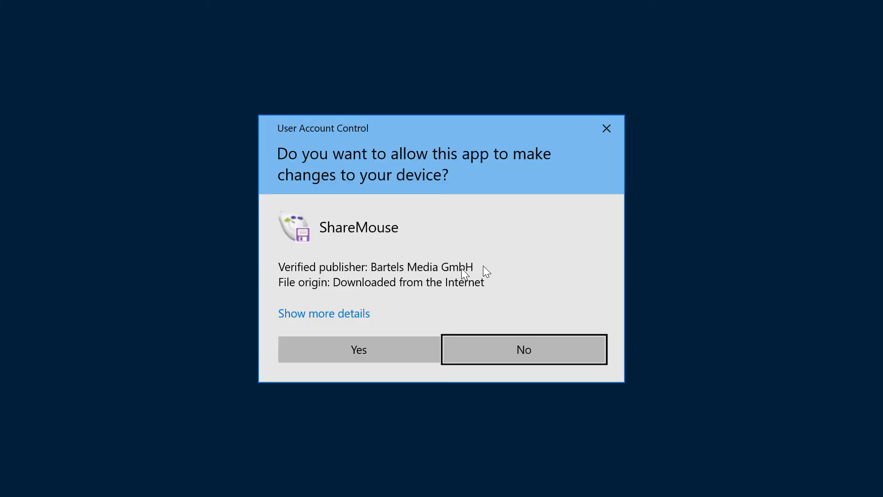
pyautogui.click(387, 340)
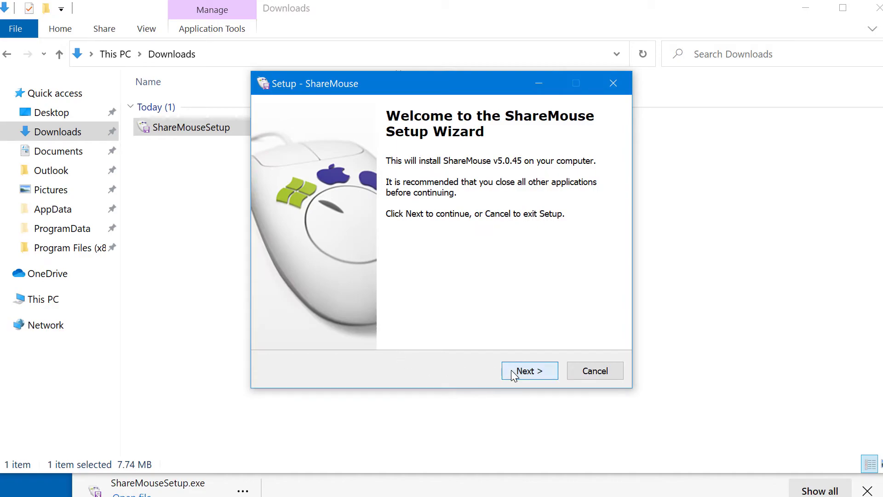
pyautogui.click(512, 370)
pyautogui.click(529, 371)
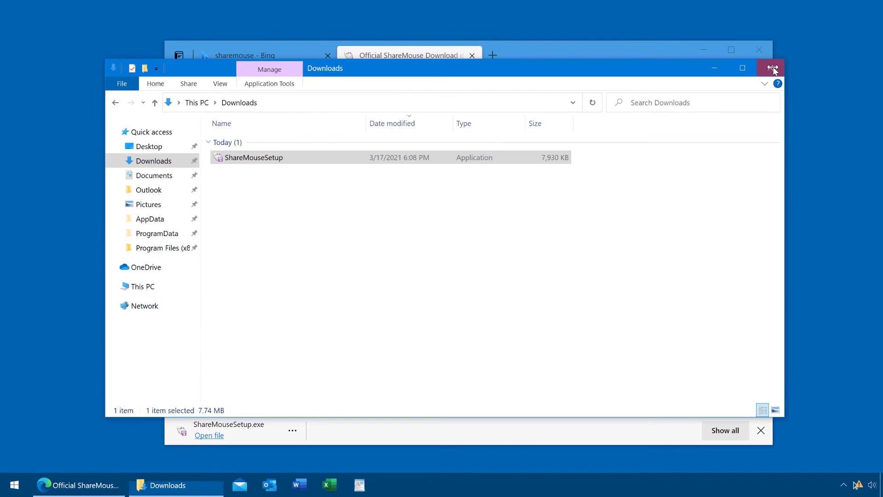
# Close the Downloads folder window and the Edge browser.
pyautogui.click(771, 68)
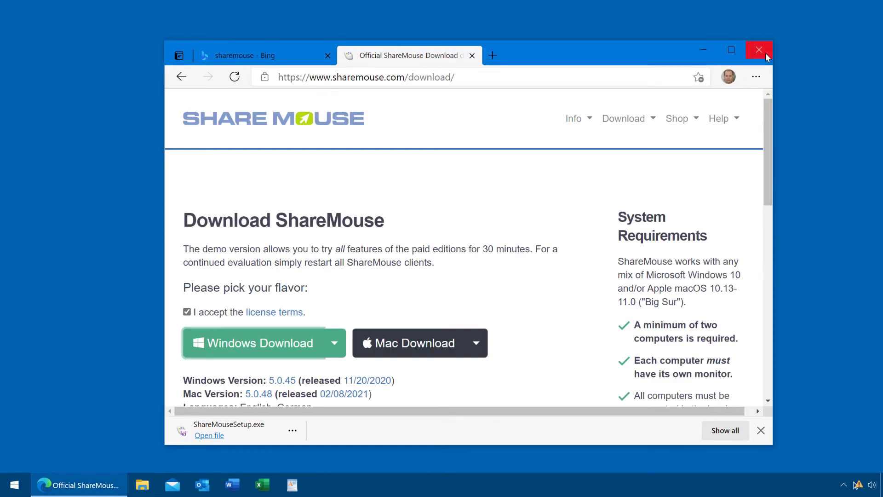
pyautogui.click(760, 50)
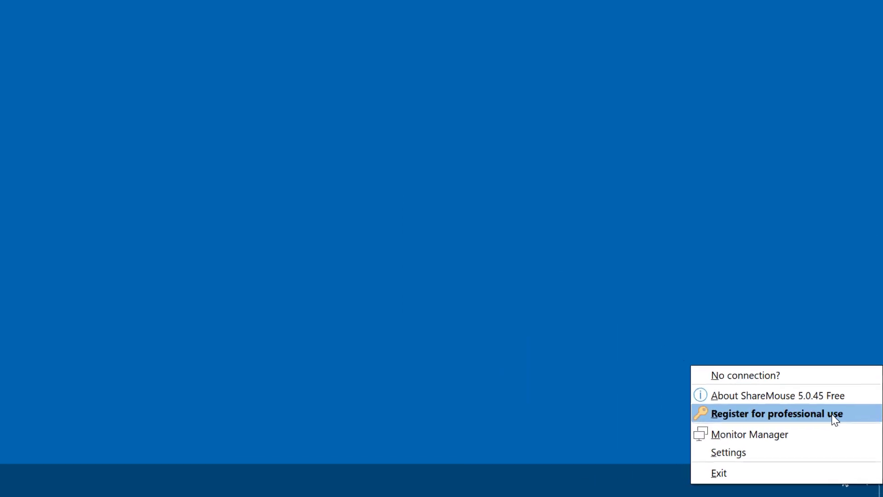
# Submit the pasted license key in ShareMouse's professional-use registration dialog.
pyautogui.click(765, 303)
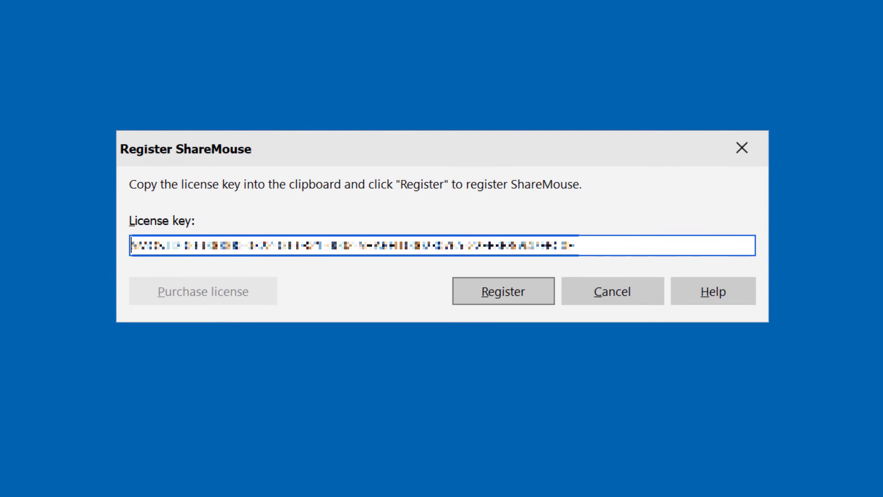
pyautogui.click(530, 299)
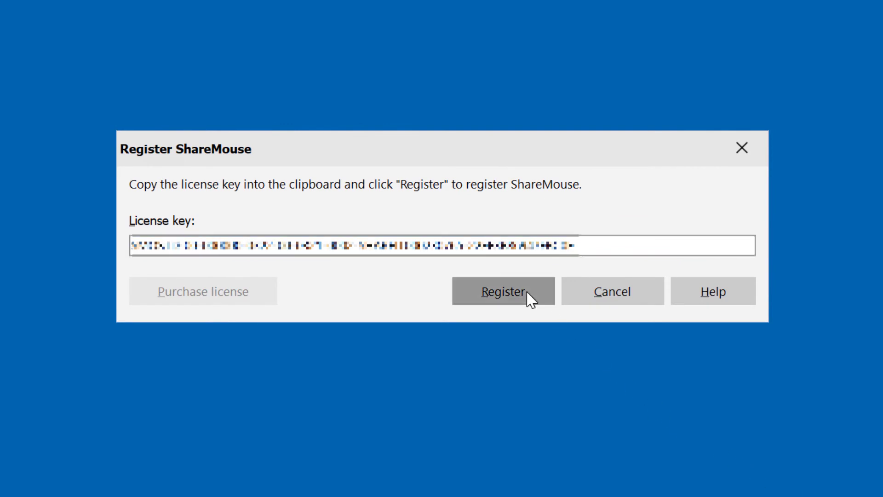